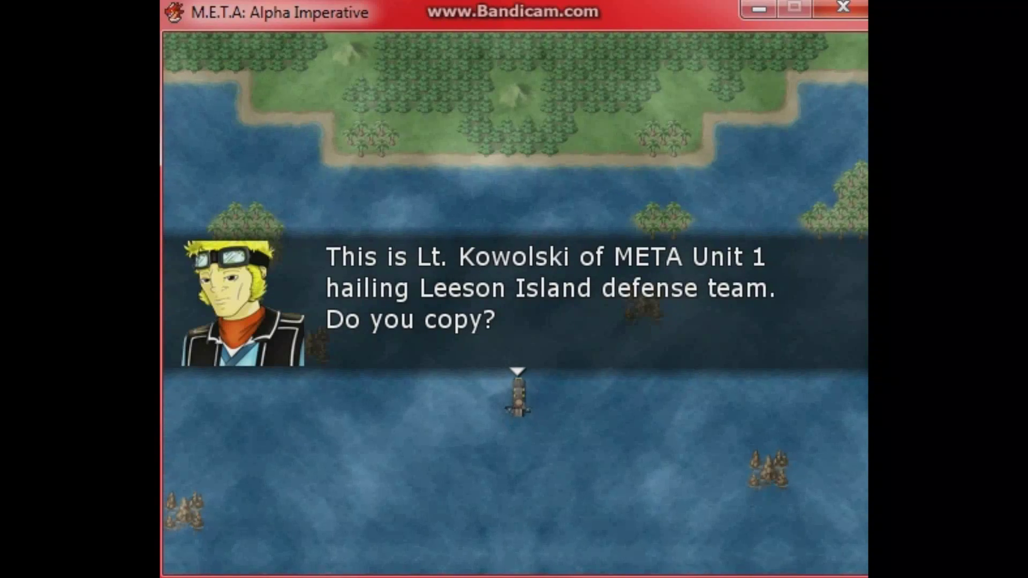
# Advance the radio dialogue of the ocean cutscene past the static reply and the silent line.
pyautogui.press('Return')
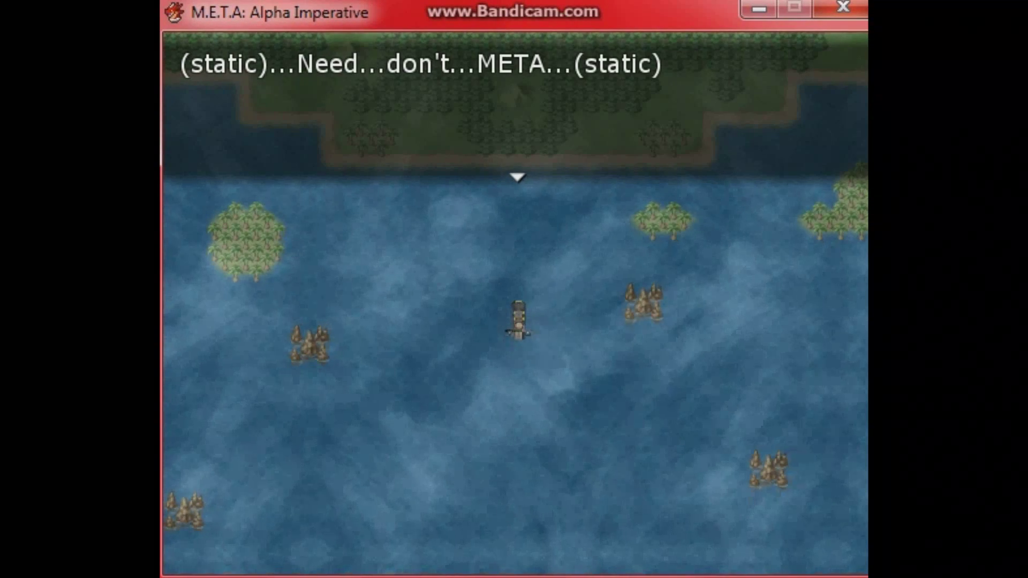
pyautogui.press('Return')
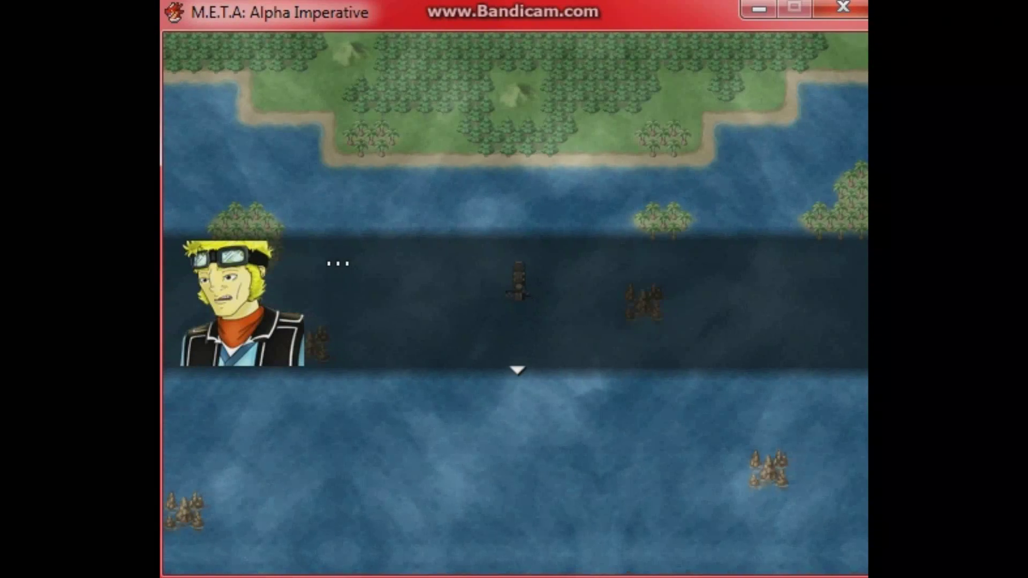
pyautogui.press('Return')
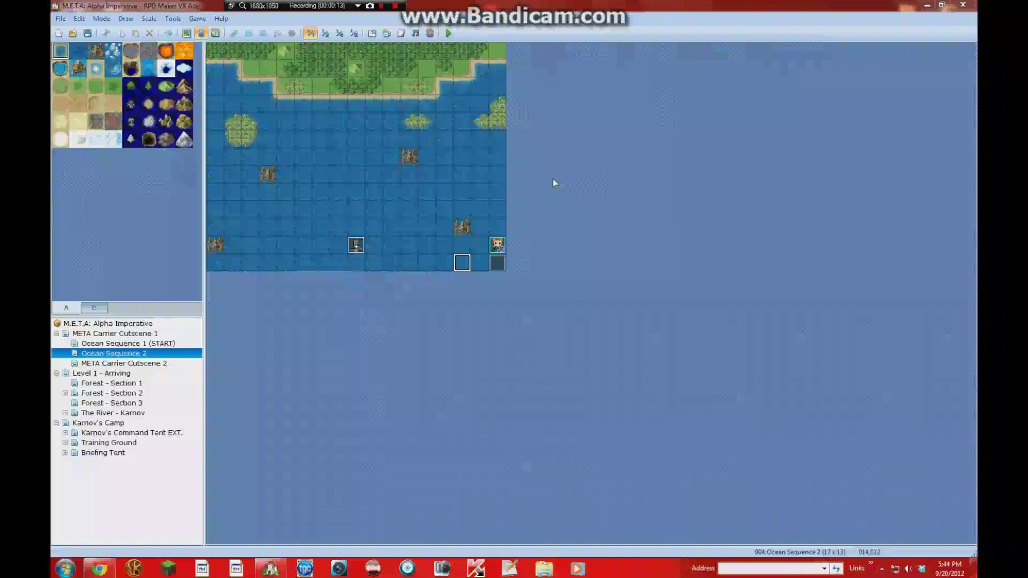
# Switch to Chrome and open the Fog and Overlay page among the RPG Maker VX Ace field scripts on Victor Scripts.
pyautogui.click(99, 568)
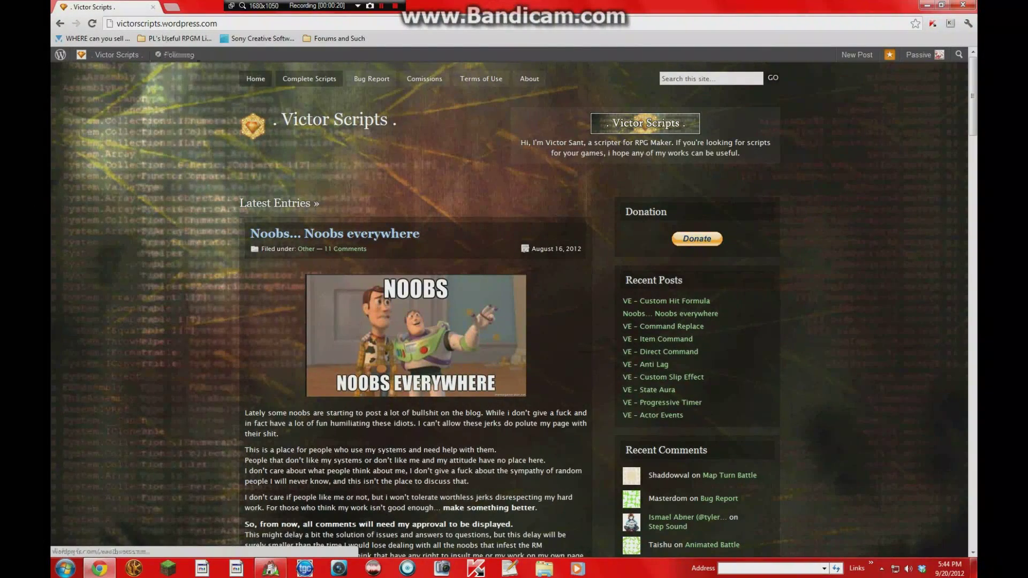
pyautogui.moveTo(217, 24); pyautogui.dragTo(129, 23)
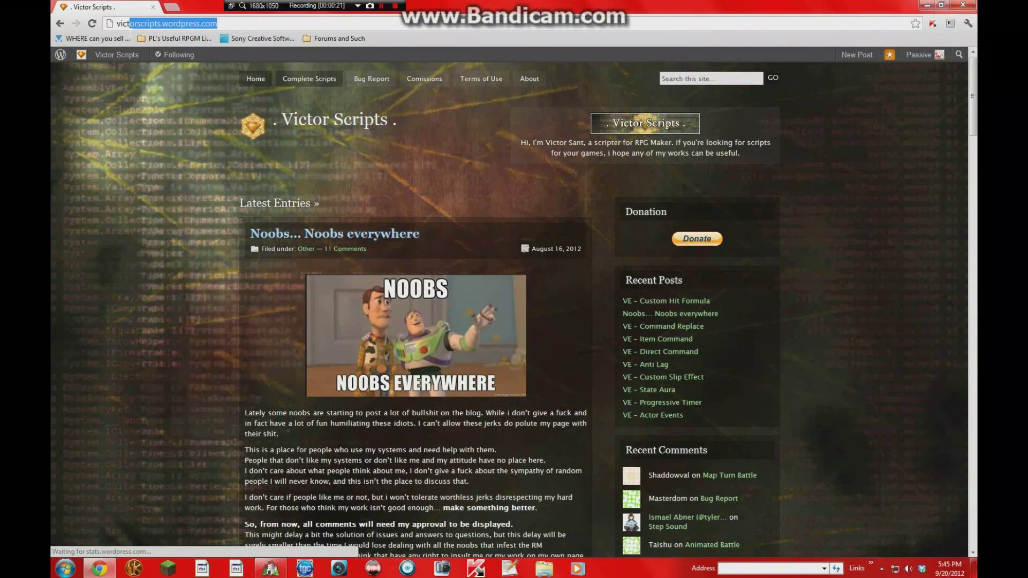
pyautogui.click(149, 164)
pyautogui.moveTo(313, 80)
pyautogui.moveTo(325, 96)
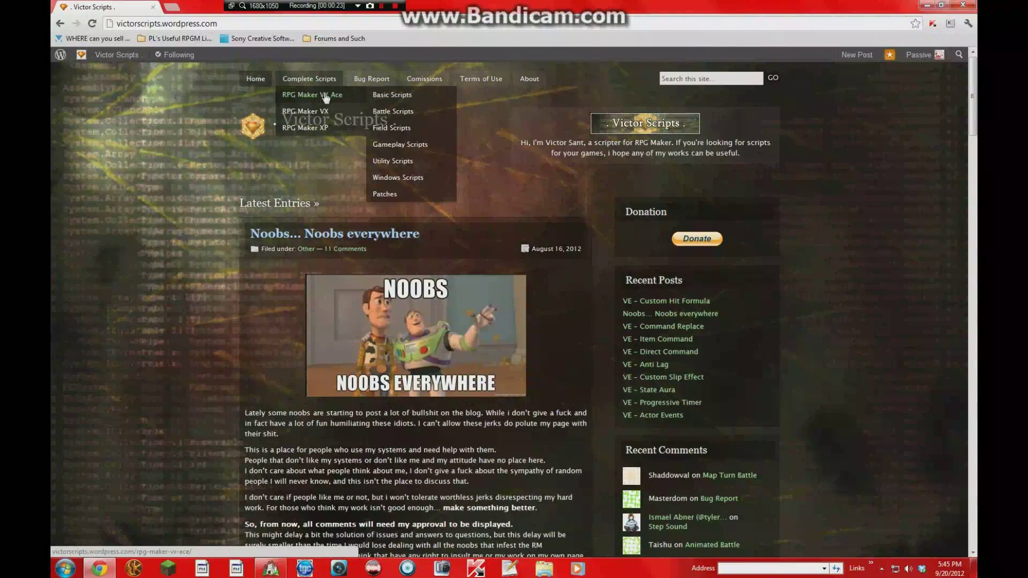
pyautogui.moveTo(391, 128)
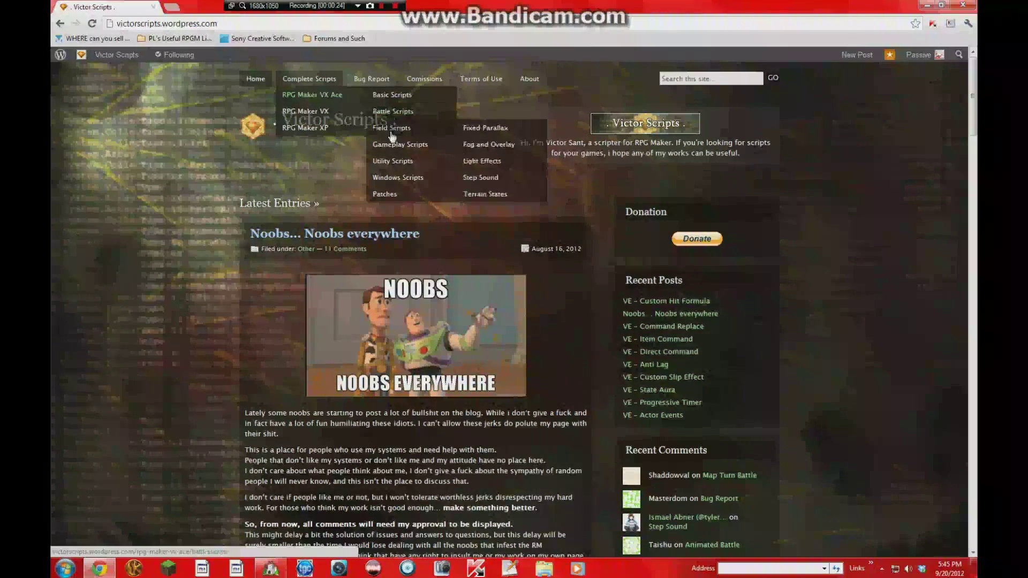
pyautogui.click(475, 144)
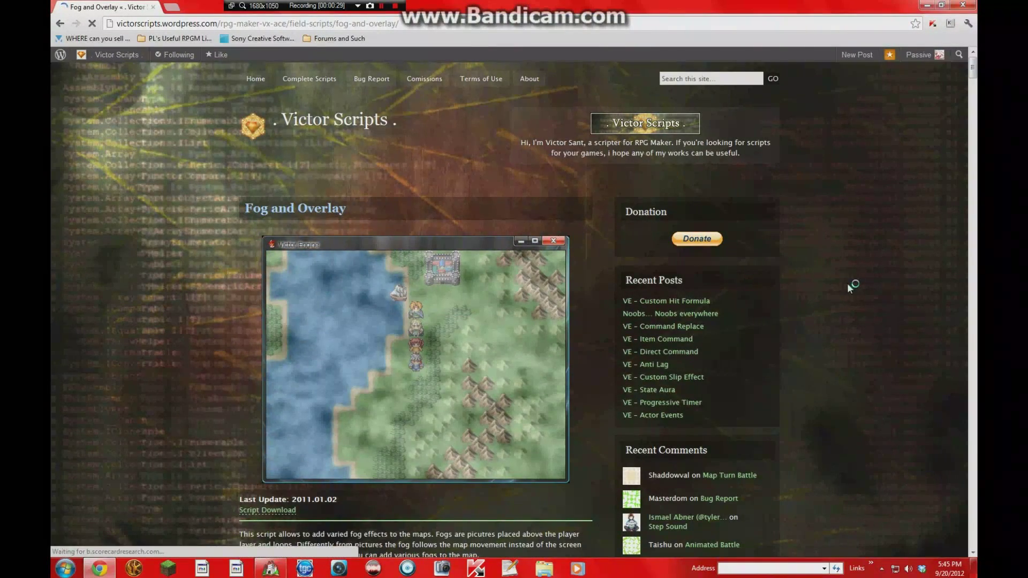
# View the Fog and Overlay script's download text, and close its tab.
pyautogui.scroll(-5, 735, 358)
pyautogui.scroll(2, 446, 389)
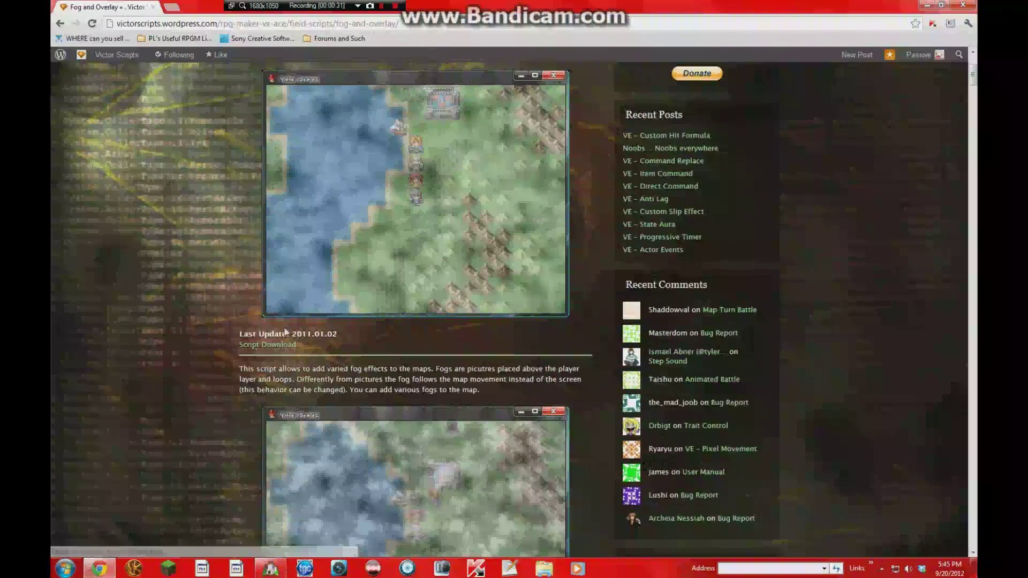
pyautogui.click(281, 347)
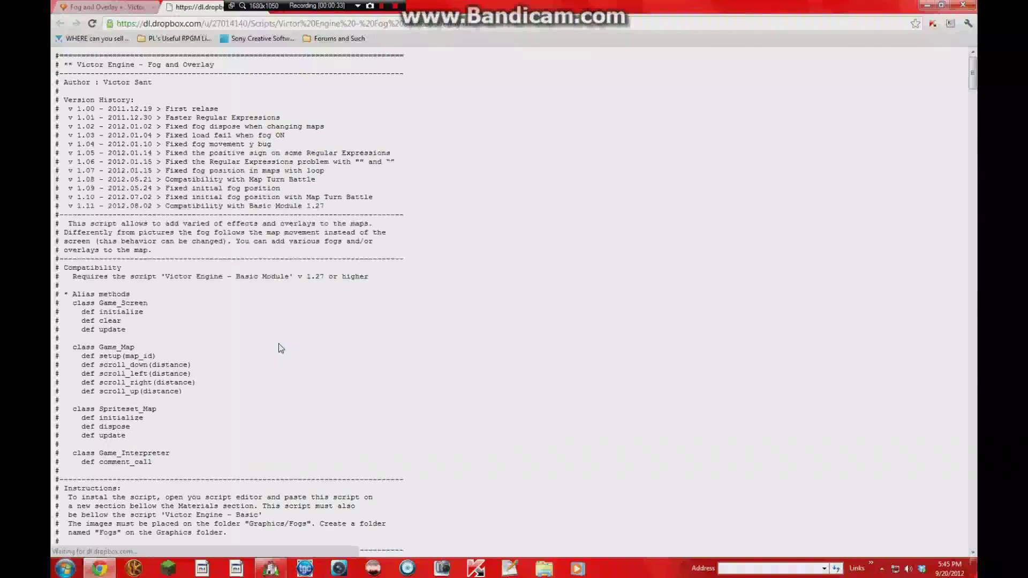
pyautogui.hotkey('ctrl', 'w')
# Locate the Basic Module among the VX Ace basic scripts and check the requirements on the Fog and Overlay page.
pyautogui.moveTo(474, 131)
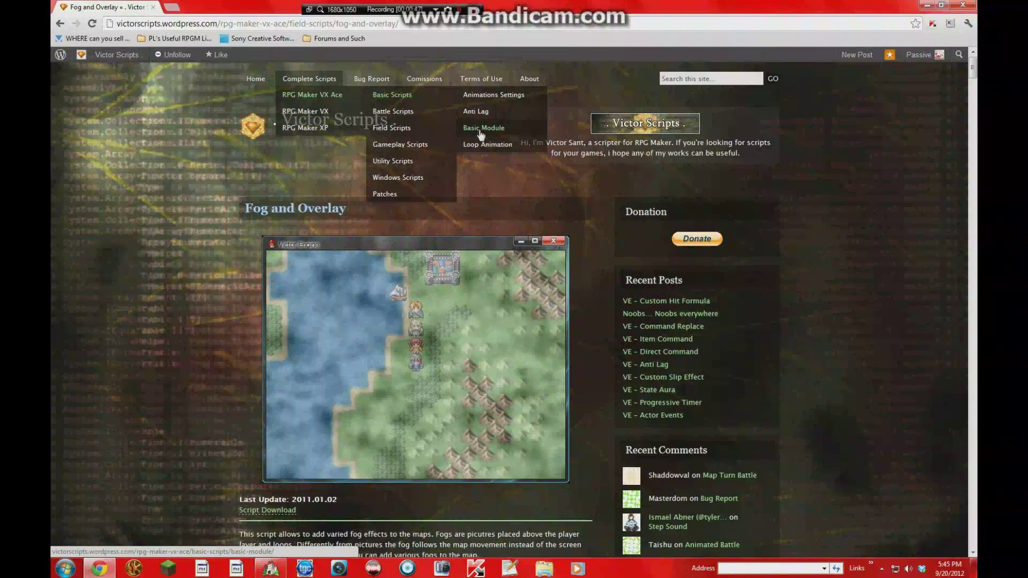
pyautogui.scroll(-8, 234, 328)
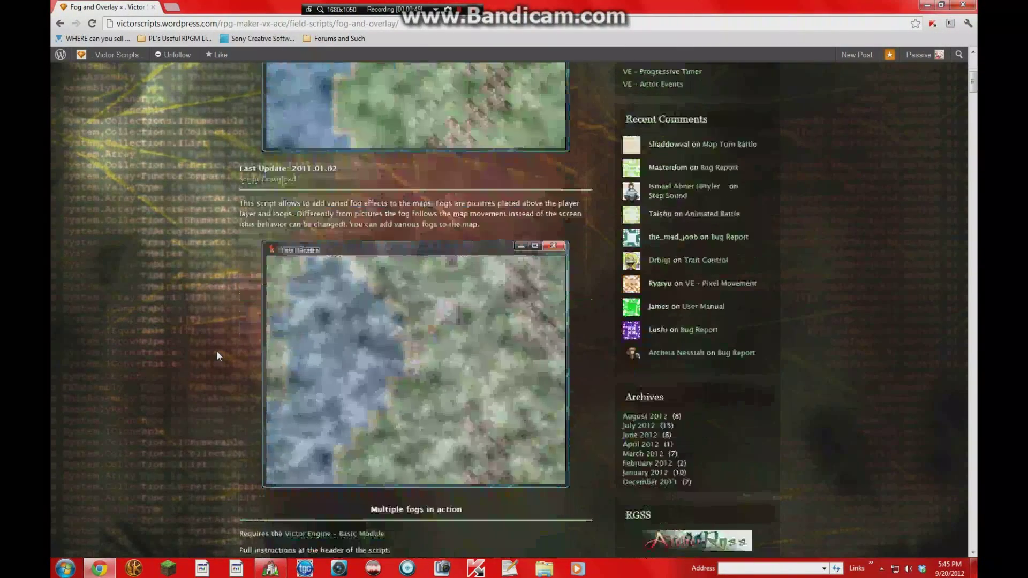
pyautogui.scroll(8, 216, 349)
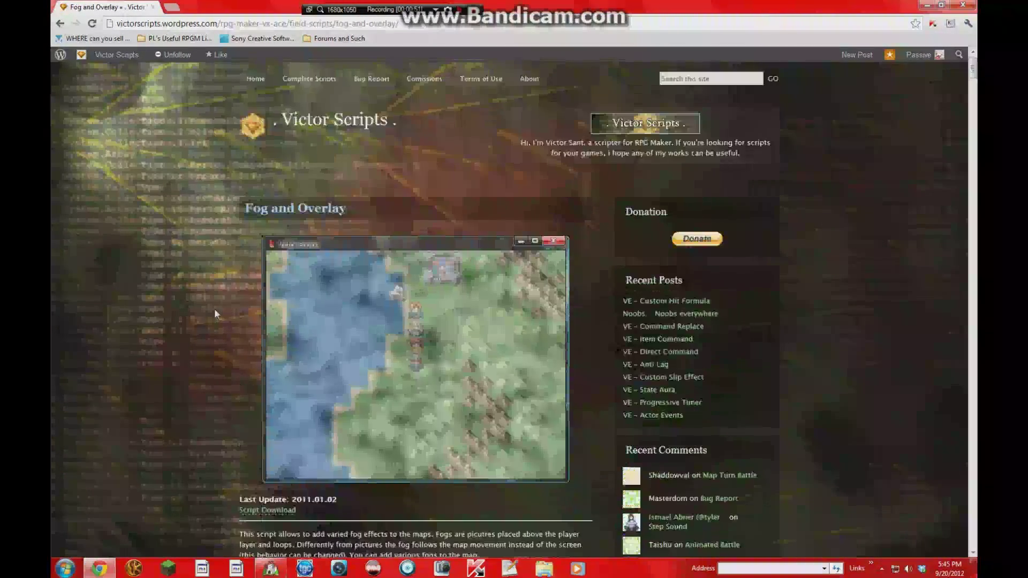
# Switch to RPG Maker VX Ace, review the Fog and Overlay script's note tag instructions in the Script Editor, and close it without changes.
pyautogui.click(270, 569)
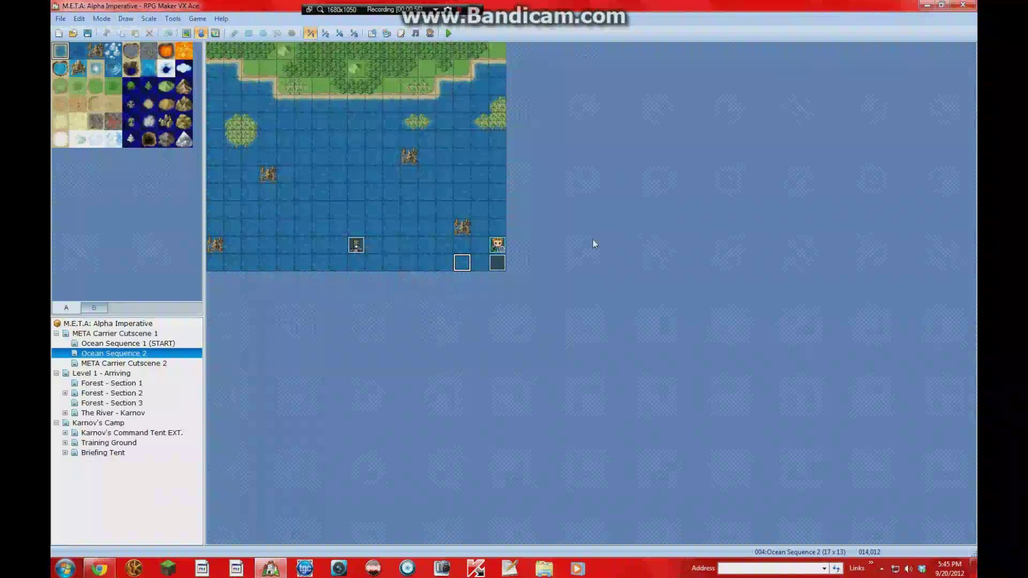
pyautogui.click(402, 33)
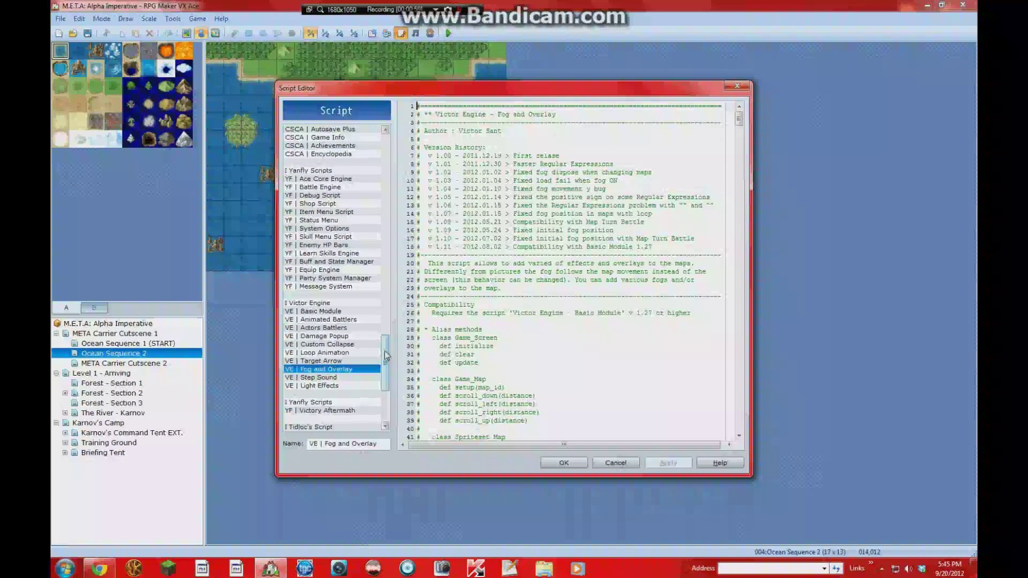
pyautogui.scroll(-1, 386, 357)
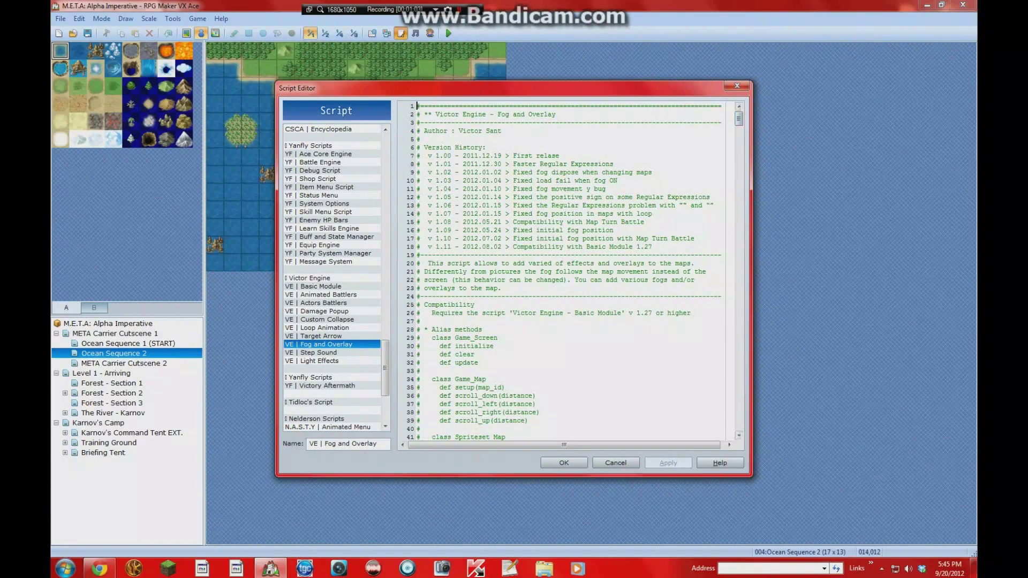
pyautogui.moveTo(739, 119); pyautogui.dragTo(743, 143)
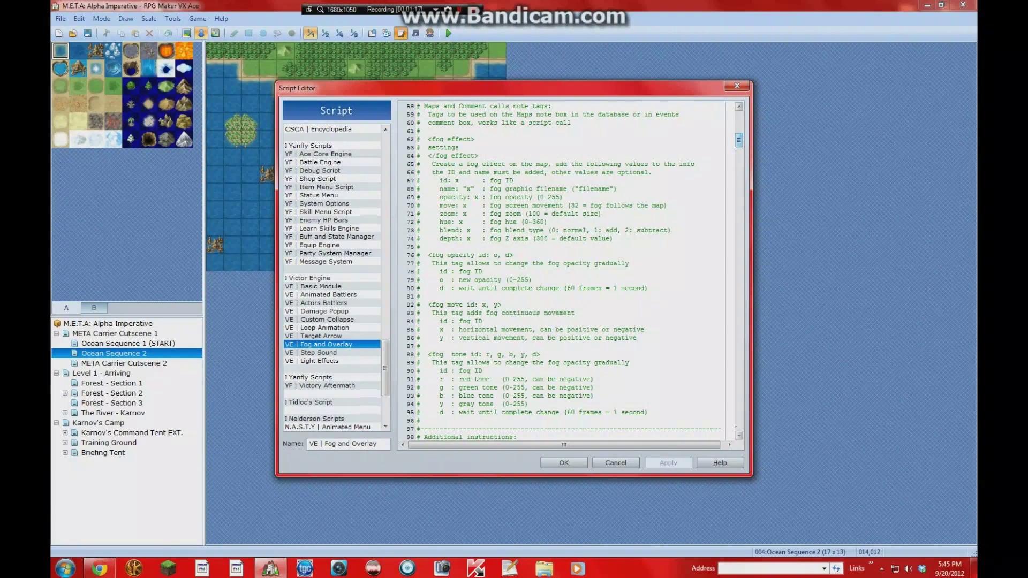
pyautogui.click(616, 462)
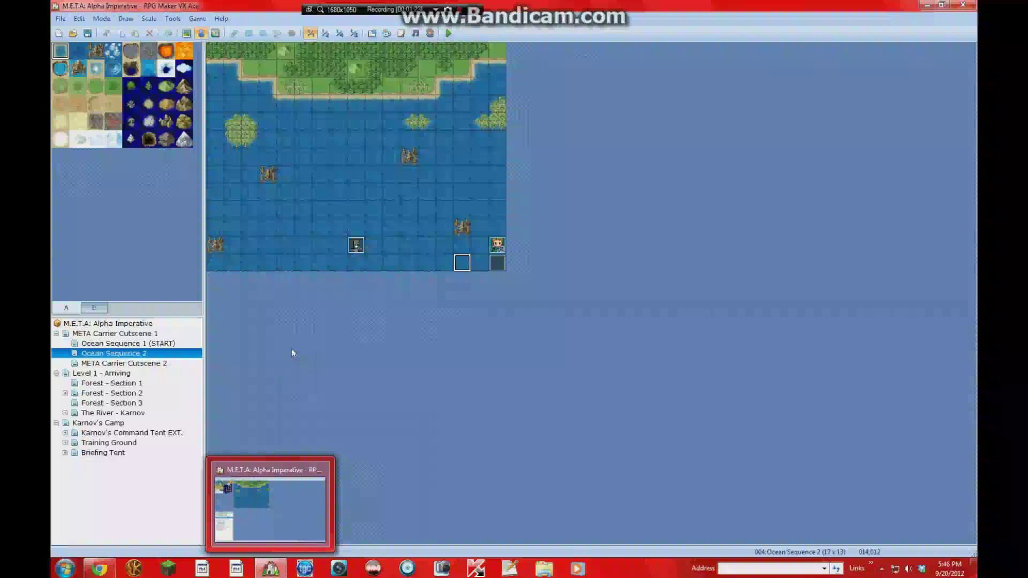
# Minimise the open windows and browse from the PASSIVE LION folder to Graphics\Fogs in the META-Alpha Imperative (The Game) project.
pyautogui.press('super+Down')
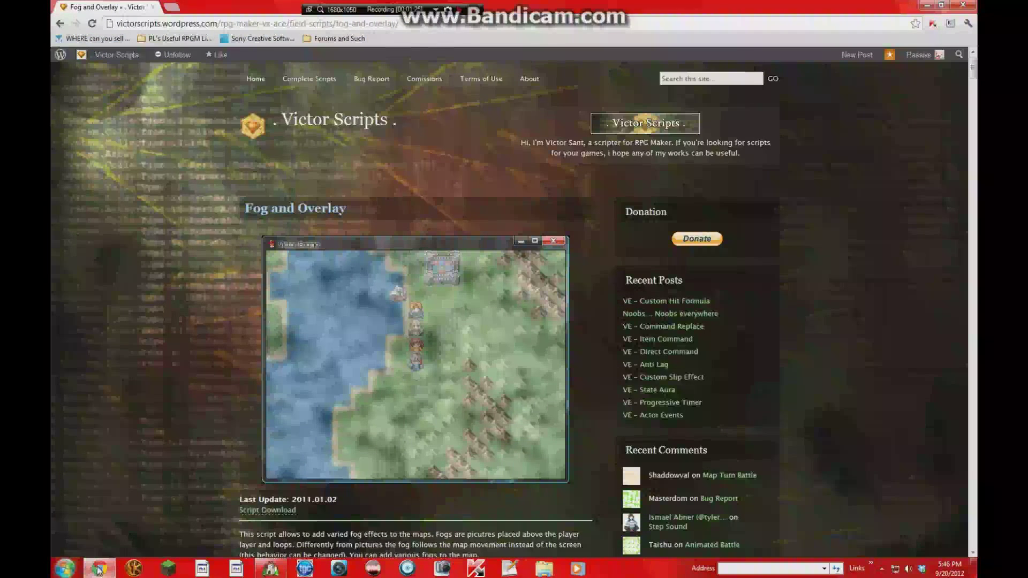
pyautogui.click(98, 569)
pyautogui.doubleClick(910, 21)
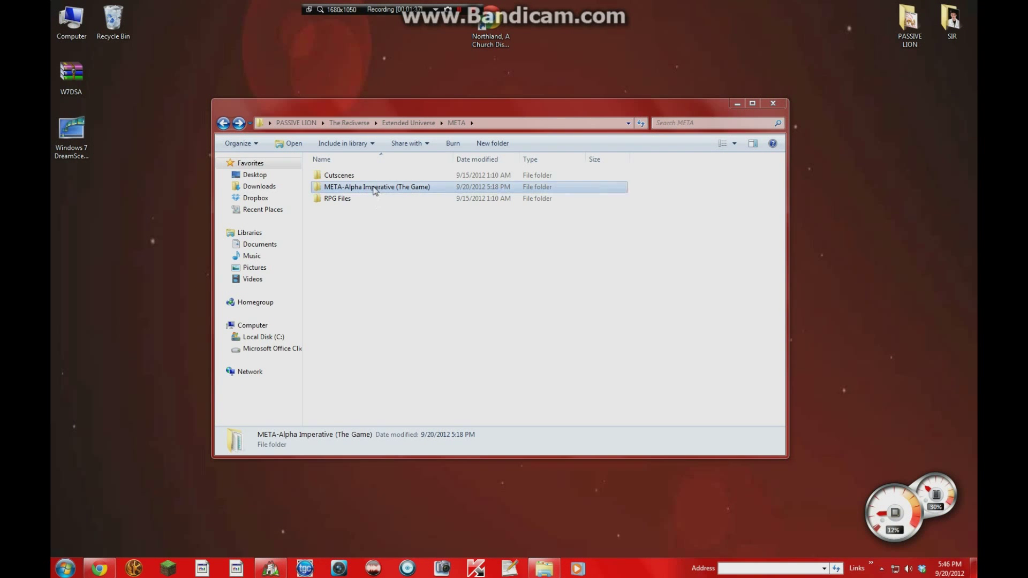
pyautogui.moveTo(359, 108); pyautogui.dragTo(395, 97)
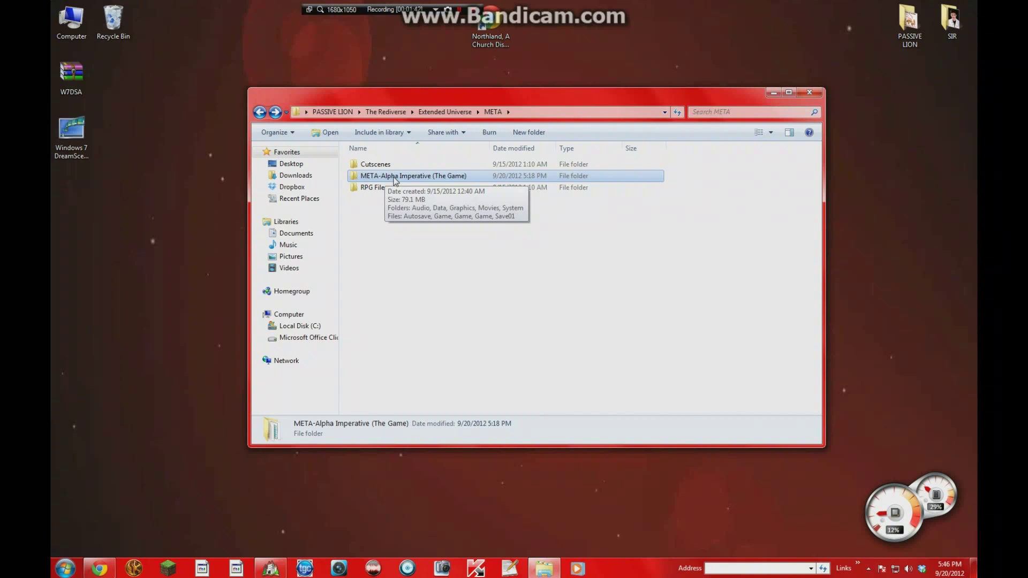
pyautogui.doubleClick(384, 176)
pyautogui.doubleClick(378, 193)
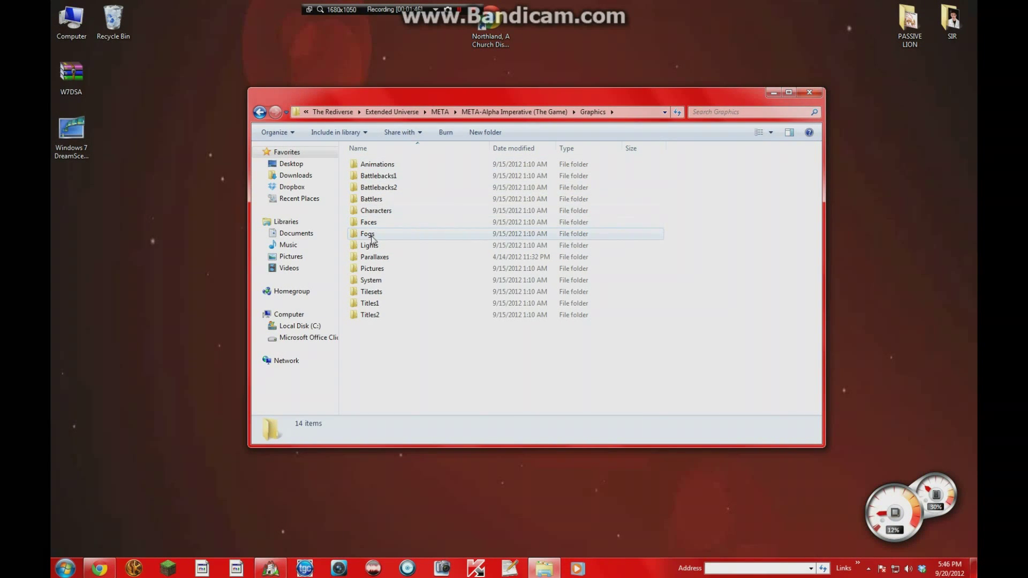
pyautogui.click(371, 236)
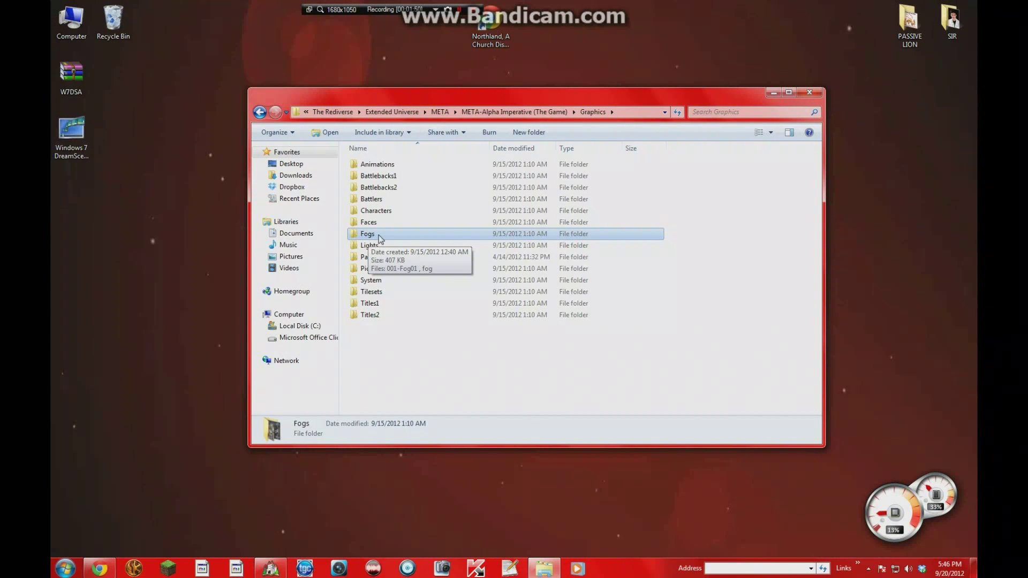
pyautogui.doubleClick(378, 239)
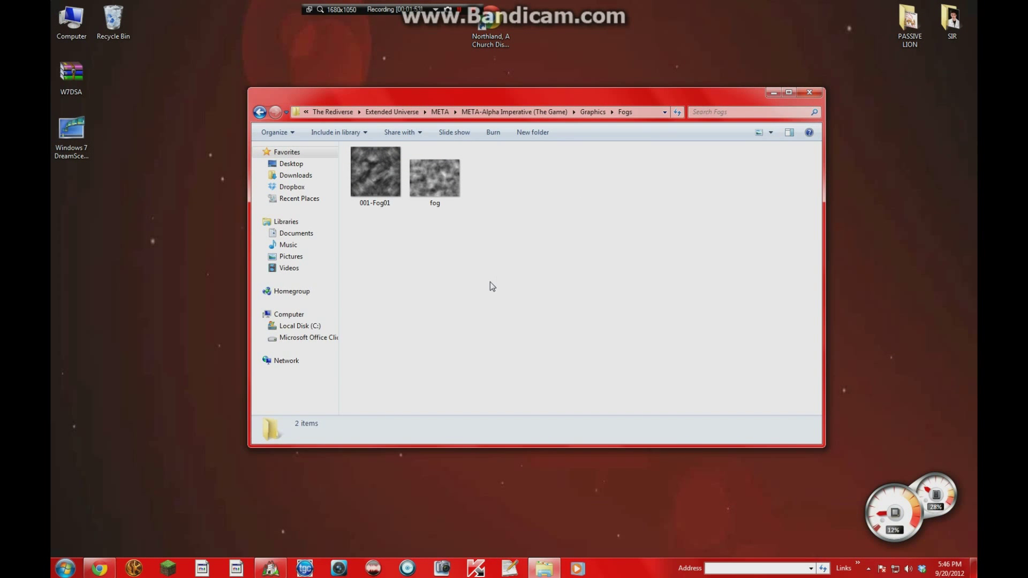
# Inspect the fog and 001-Fog01 images in the Fogs folder, and close the folder window.
pyautogui.click(446, 190)
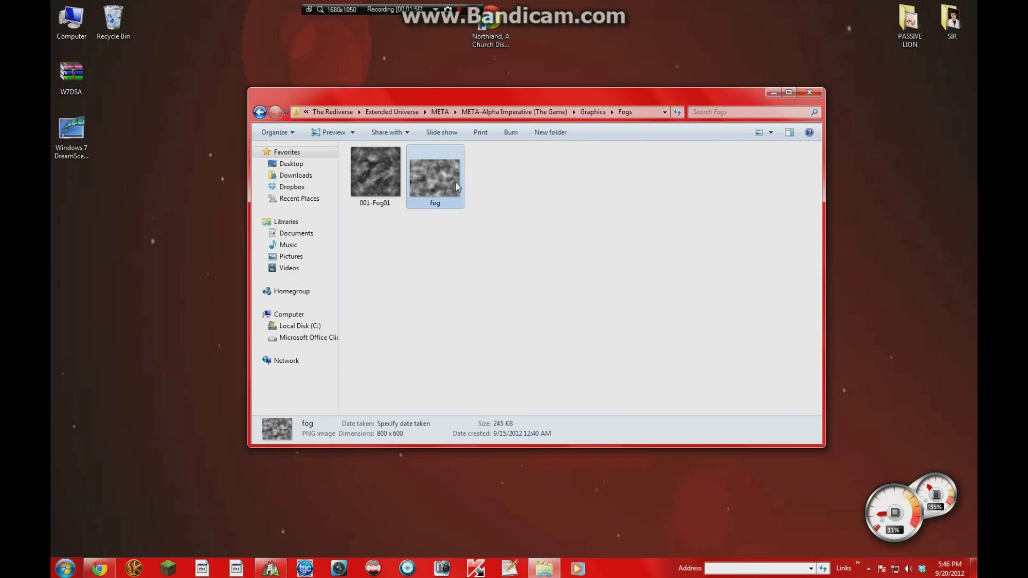
pyautogui.click(371, 207)
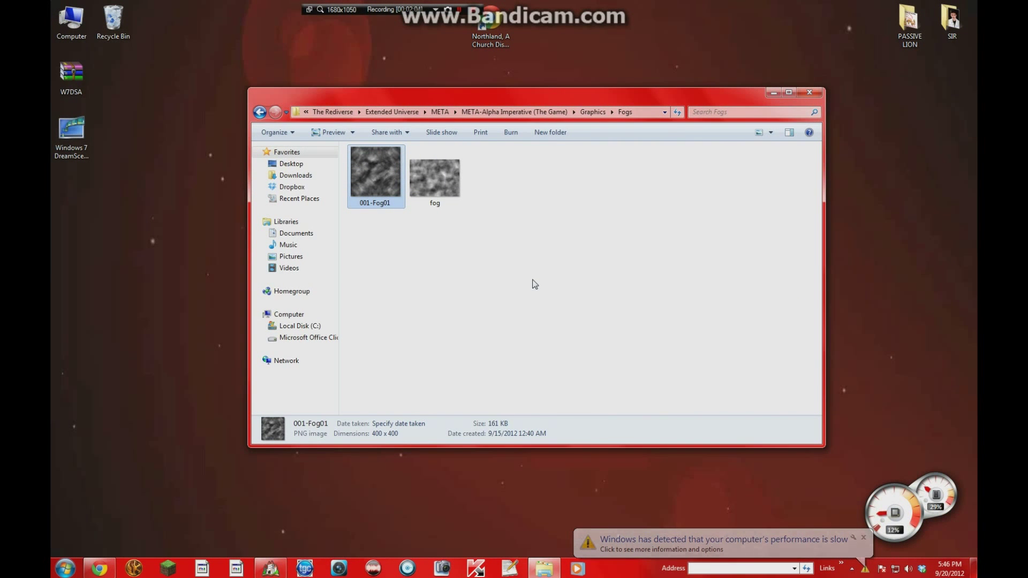
pyautogui.click(509, 288)
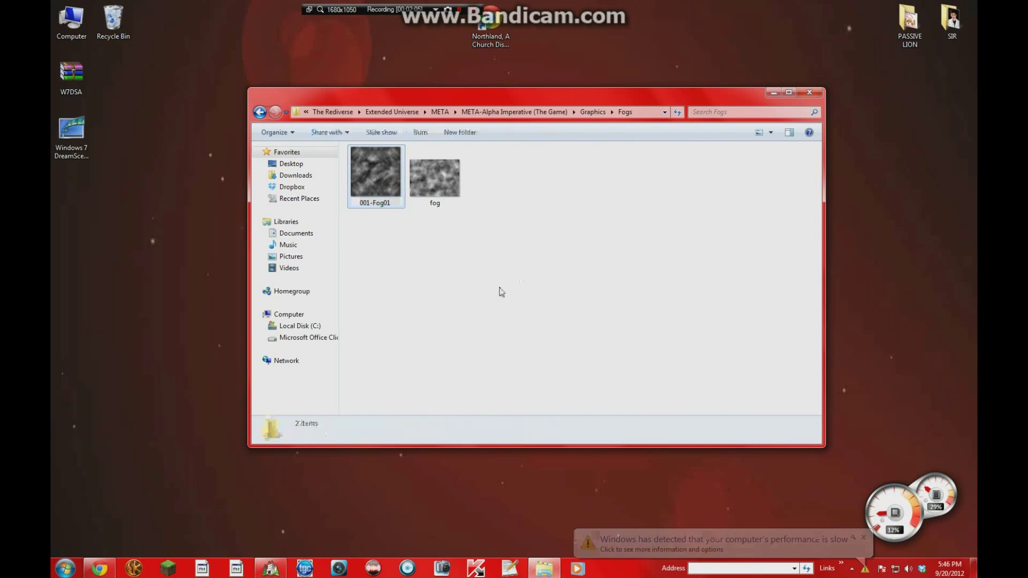
pyautogui.click(382, 195)
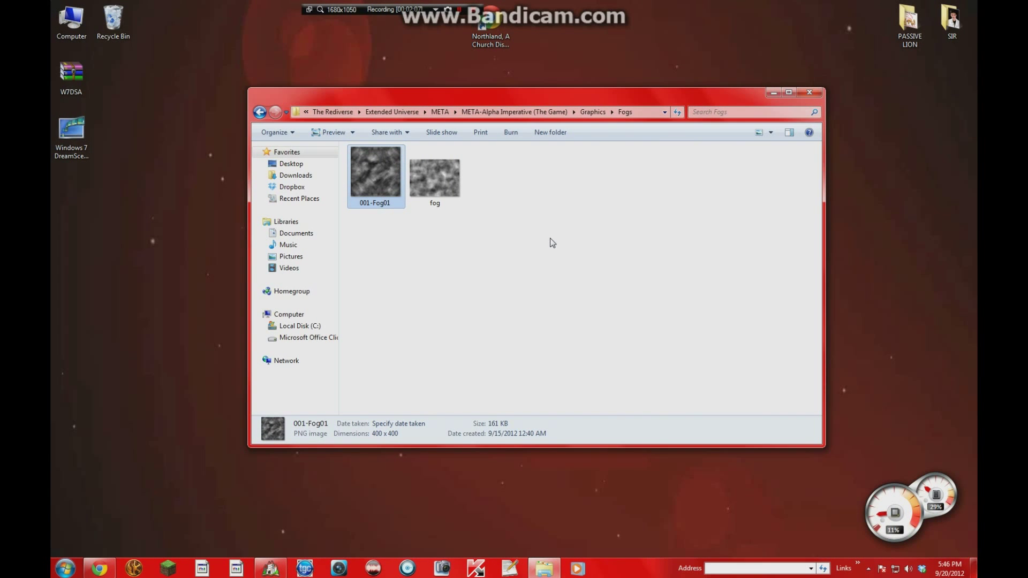
pyautogui.click(495, 262)
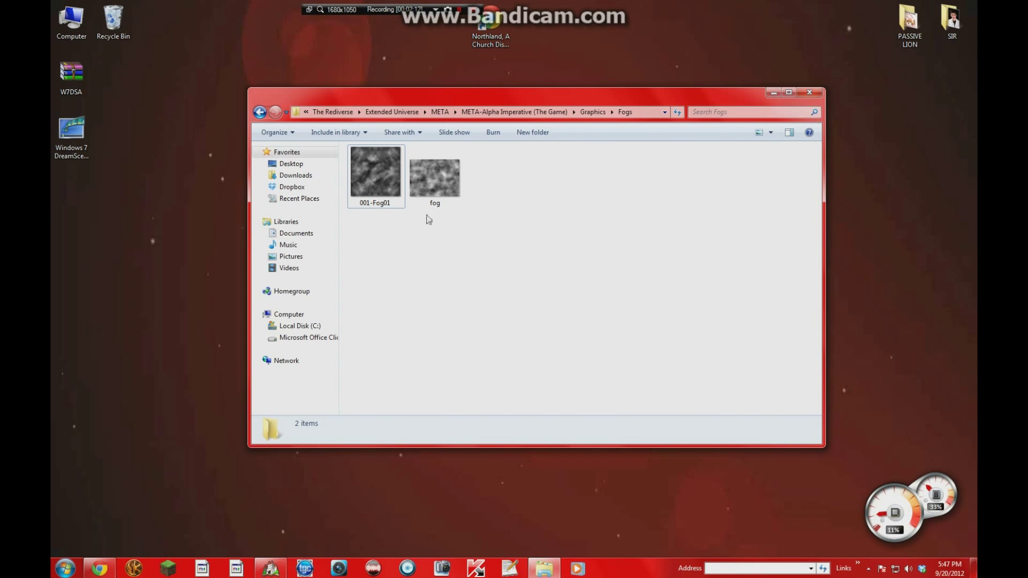
pyautogui.click(368, 171)
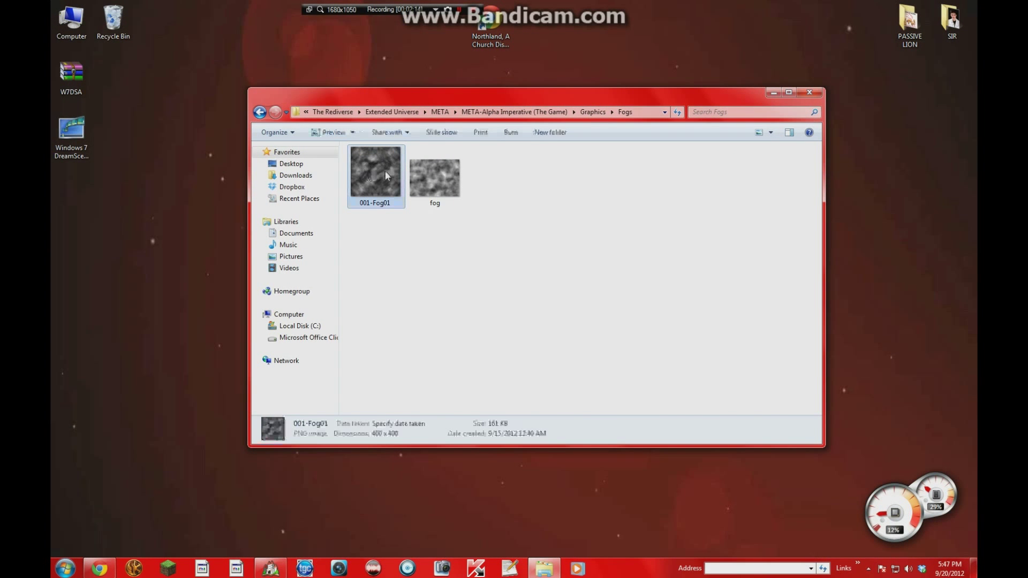
pyautogui.click(691, 232)
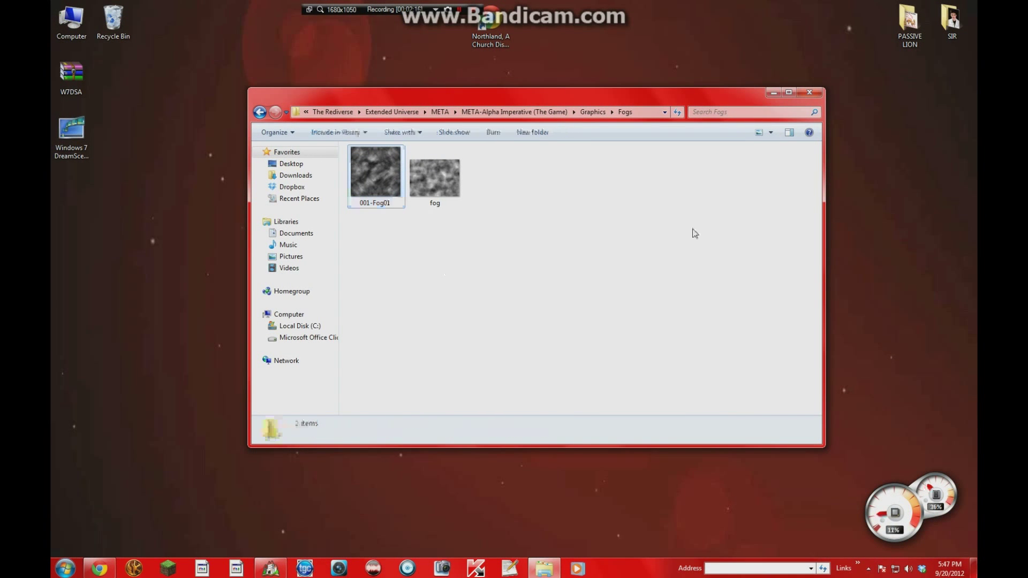
pyautogui.click(809, 92)
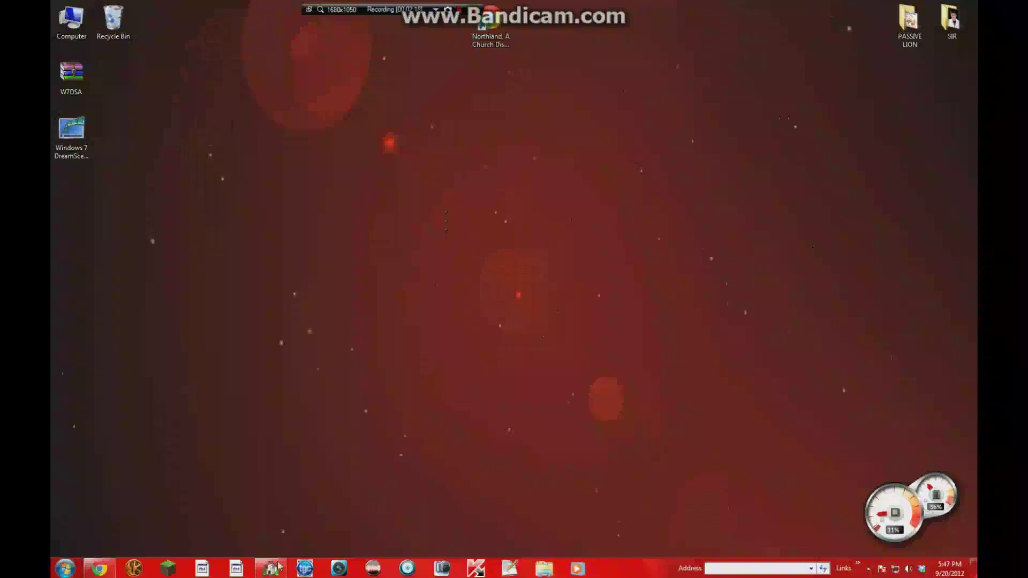
# Return to RPG Maker VX Ace and open the properties of the Ocean Sequence 2 map to examine its fog note tags.
pyautogui.click(271, 569)
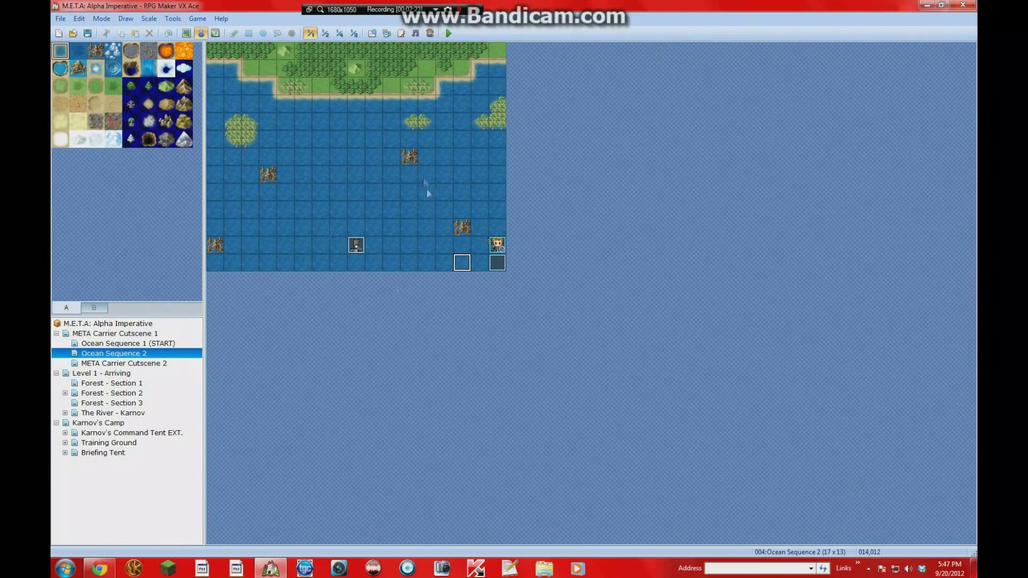
pyautogui.rightClick(148, 356)
pyautogui.click(161, 365)
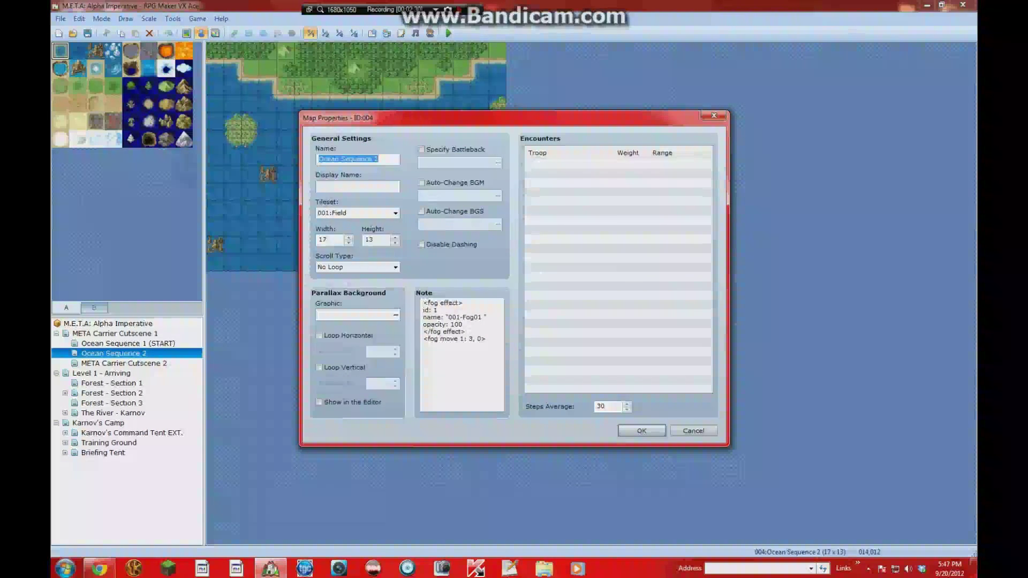
pyautogui.click(410, 7)
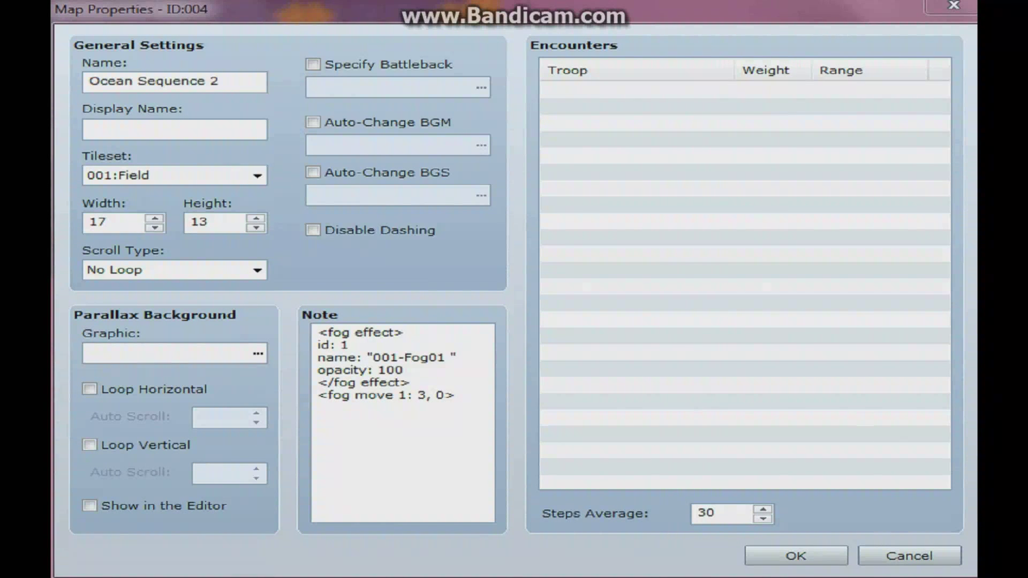
# Examine the fog effect tag in the Ocean Sequence 2 map note, covering its id, graphic name and opacity lines.
pyautogui.moveTo(460, 404); pyautogui.dragTo(292, 336)
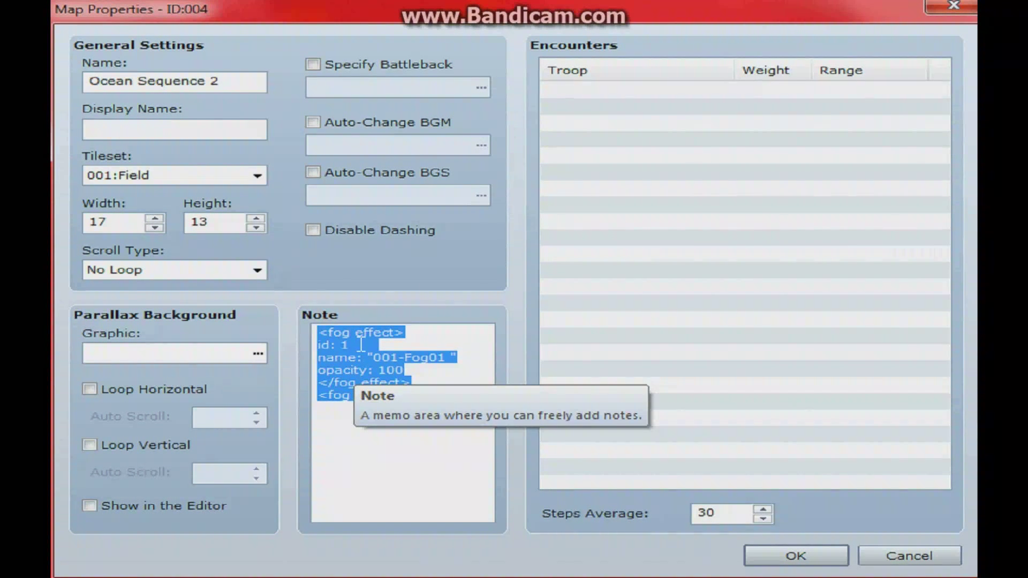
pyautogui.click(365, 334)
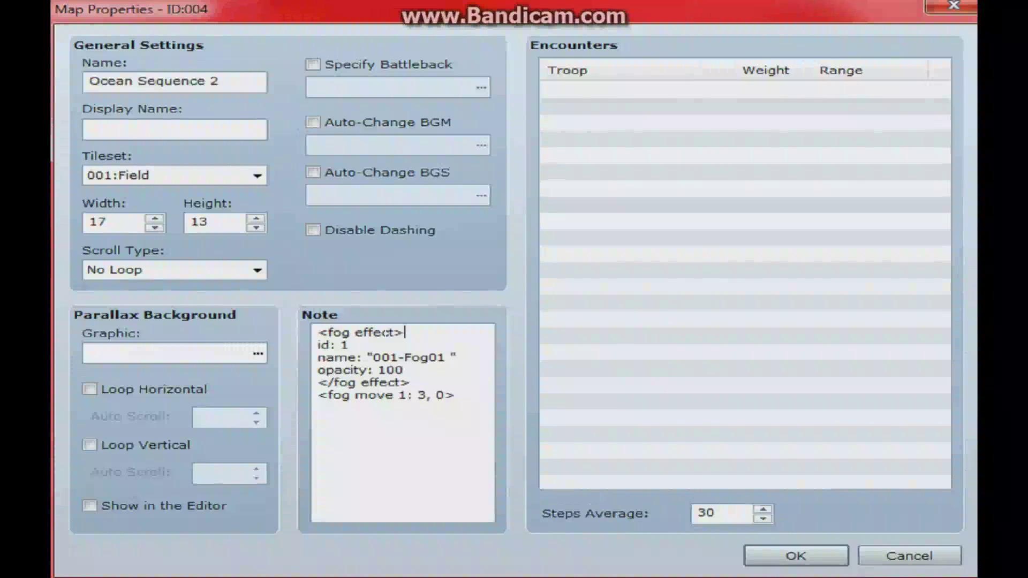
pyautogui.hotkey('shift', 'End')
pyautogui.moveTo(369, 345); pyautogui.dragTo(302, 348)
pyautogui.click(390, 357)
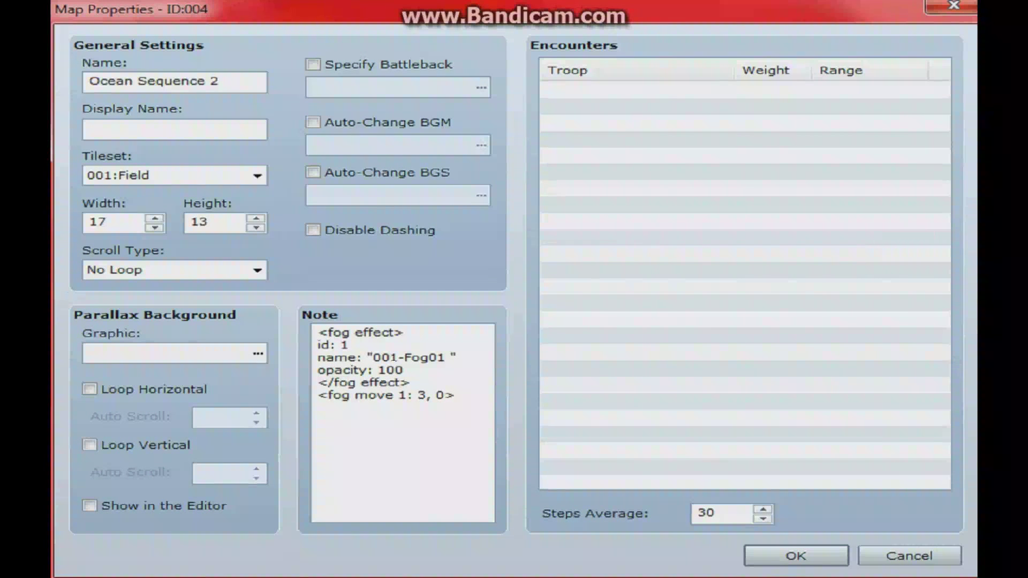
pyautogui.click(446, 357)
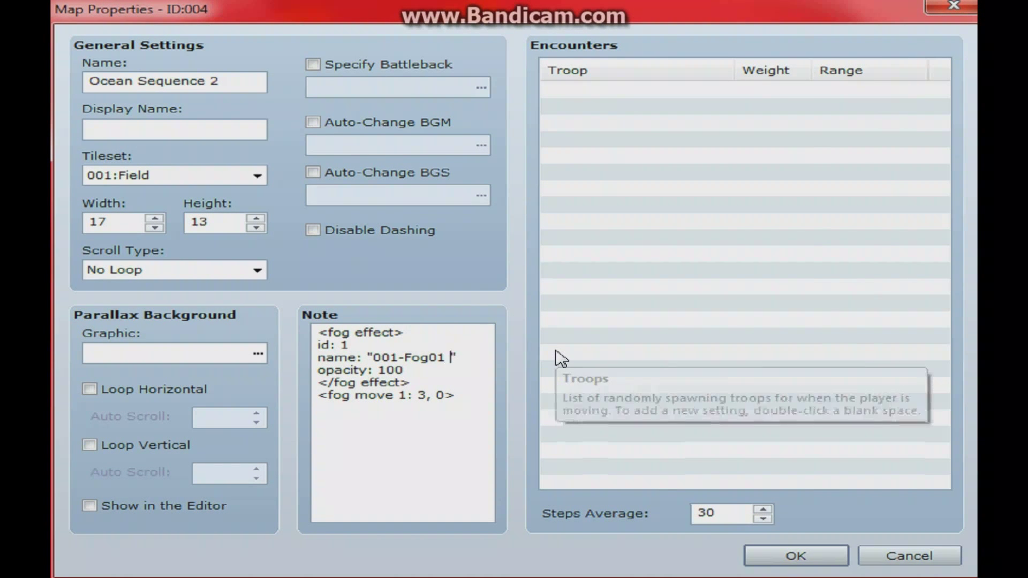
pyautogui.press('Left')
pyautogui.press('Left')
pyautogui.press('Left')
pyautogui.press('Left')
pyautogui.press('Left')
pyautogui.press('Left')
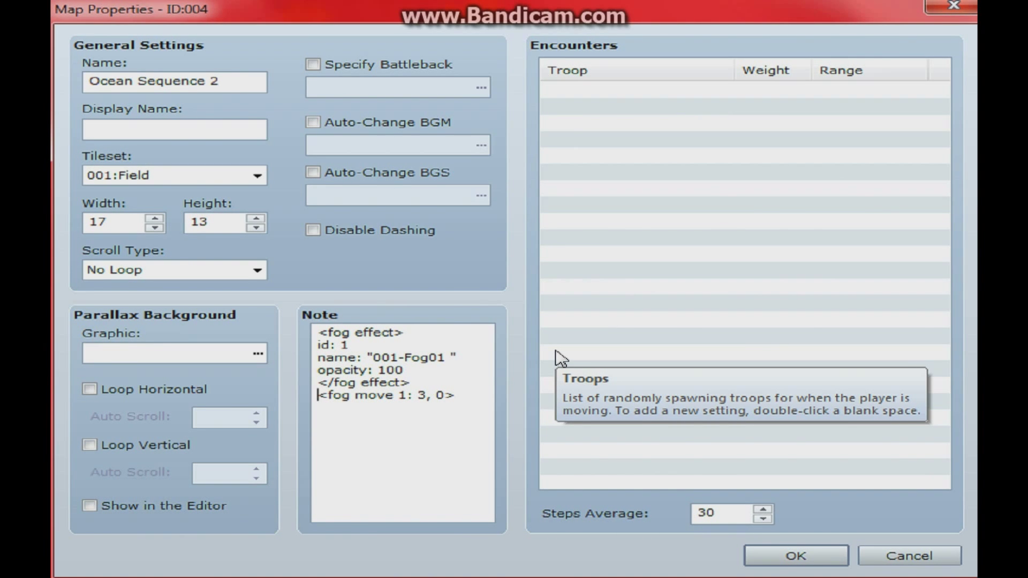
# Examine the fog move tag's fog ID and movement values in the map note, and accept the map properties.
pyautogui.press('Right')
pyautogui.press('Right')
pyautogui.press('Right')
pyautogui.press('Right')
pyautogui.press('Right')
pyautogui.press('Right')
pyautogui.press('Right')
pyautogui.hotkey('shift', 'Left')
pyautogui.hotkey('shift', 'Left')
pyautogui.hotkey('shift', 'Left')
pyautogui.hotkey('shift', 'Left')
pyautogui.hotkey('shift', 'Left')
pyautogui.hotkey('shift', 'Left')
pyautogui.hotkey('shift', 'Left')
pyautogui.hotkey('shift', 'Left')
pyautogui.hotkey('shift', 'Left')
pyautogui.hotkey('shift', 'Left')
pyautogui.hotkey('shift', 'Left')
pyautogui.hotkey('shift', 'Left')
pyautogui.hotkey('shift', 'Left')
pyautogui.hotkey('shift', 'Left')
pyautogui.hotkey('shift', 'Left')
pyautogui.hotkey('shift', 'Left')
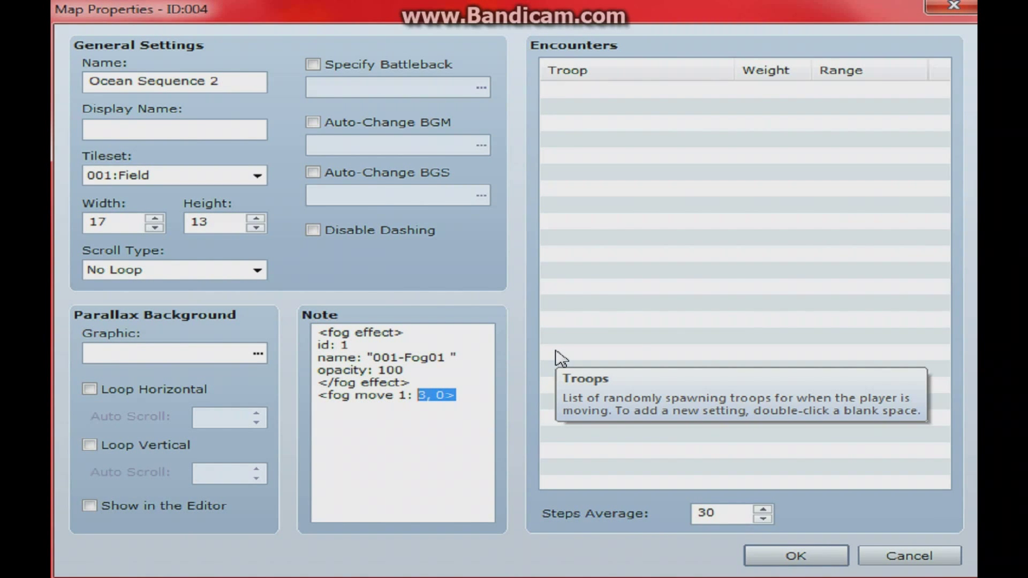
pyautogui.press('Left')
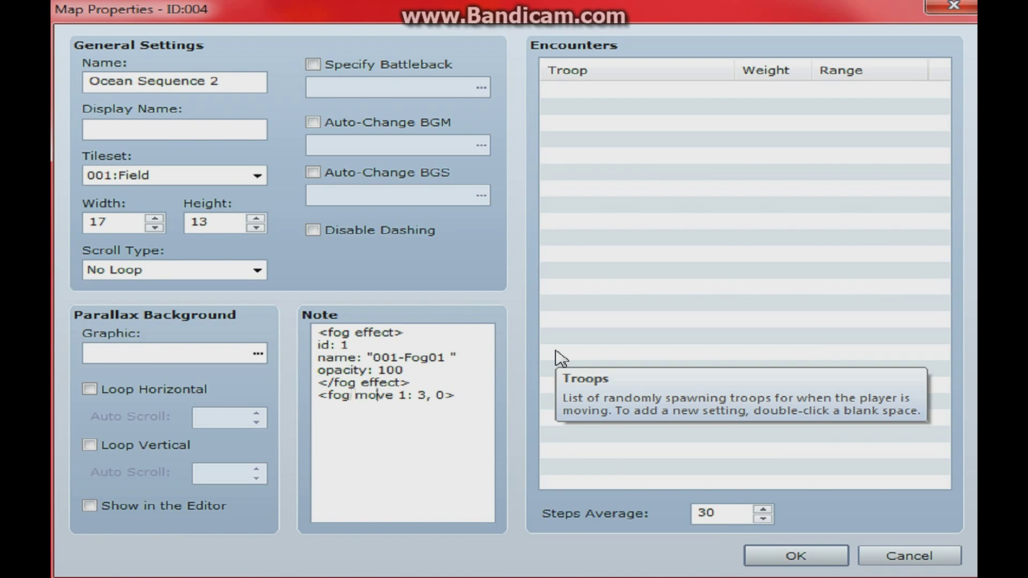
pyautogui.press('Right')
pyautogui.press('Right')
pyautogui.press('Right')
pyautogui.press('Right')
pyautogui.press('Right')
pyautogui.press('Right')
pyautogui.press('Right')
pyautogui.press('Right')
pyautogui.click(809, 562)
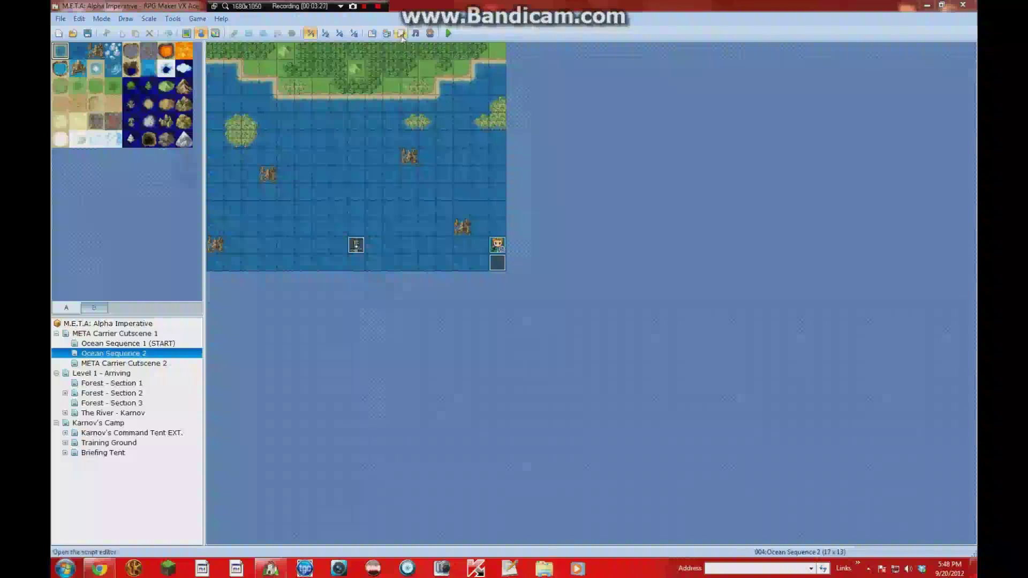
# Open the Fog and Overlay script in the Script Editor and review its fog effect, opacity, move and tone tag instructions.
pyautogui.click(401, 33)
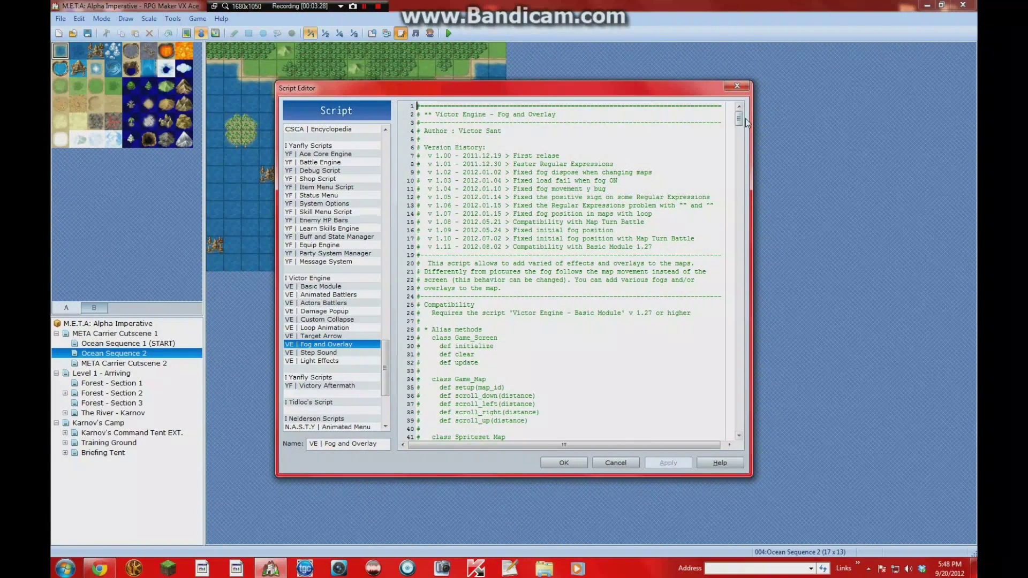
pyautogui.moveTo(747, 123); pyautogui.dragTo(748, 144)
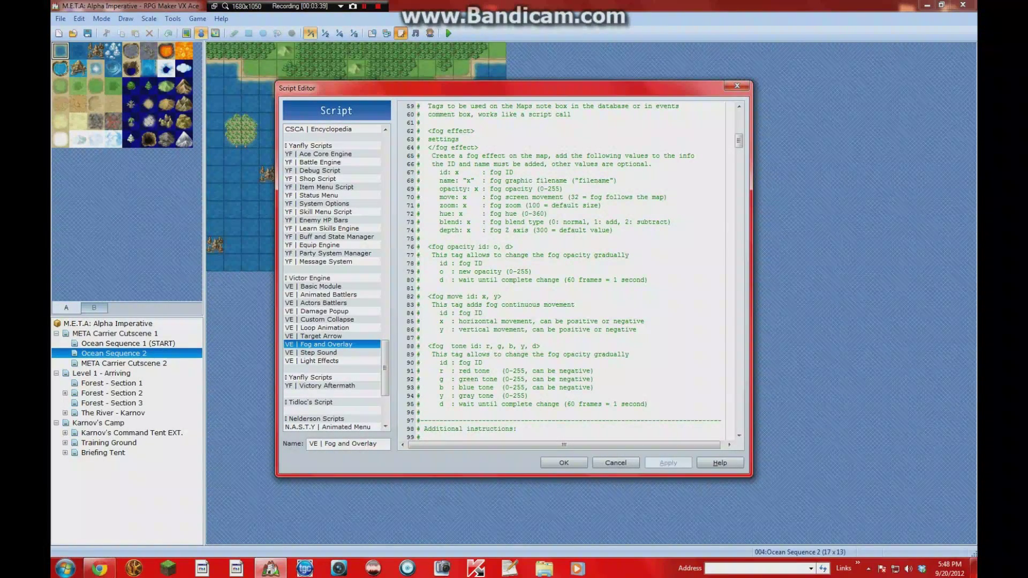
pyautogui.scroll(1, 742, 144)
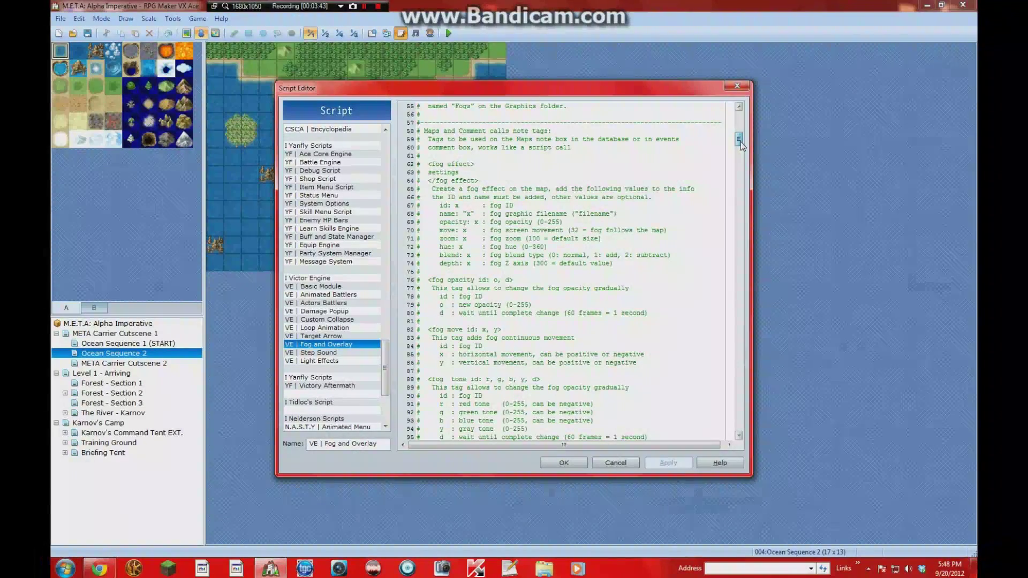
pyautogui.scroll(-2, 742, 145)
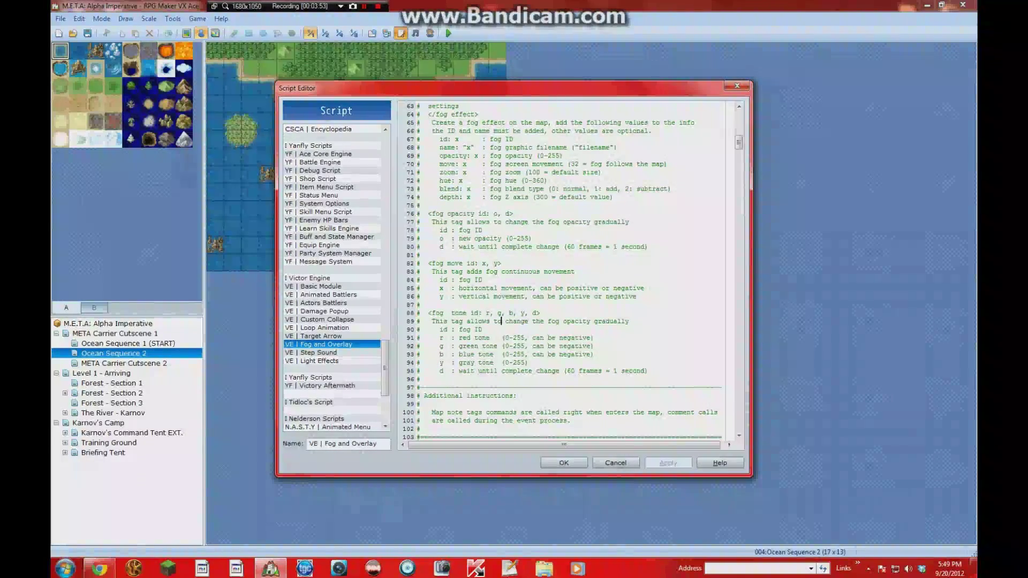
pyautogui.moveTo(744, 143)
pyautogui.mouseDown()
pyautogui.moveTo(744, 133)
pyautogui.moveTo(743, 149)
pyautogui.mouseUp()
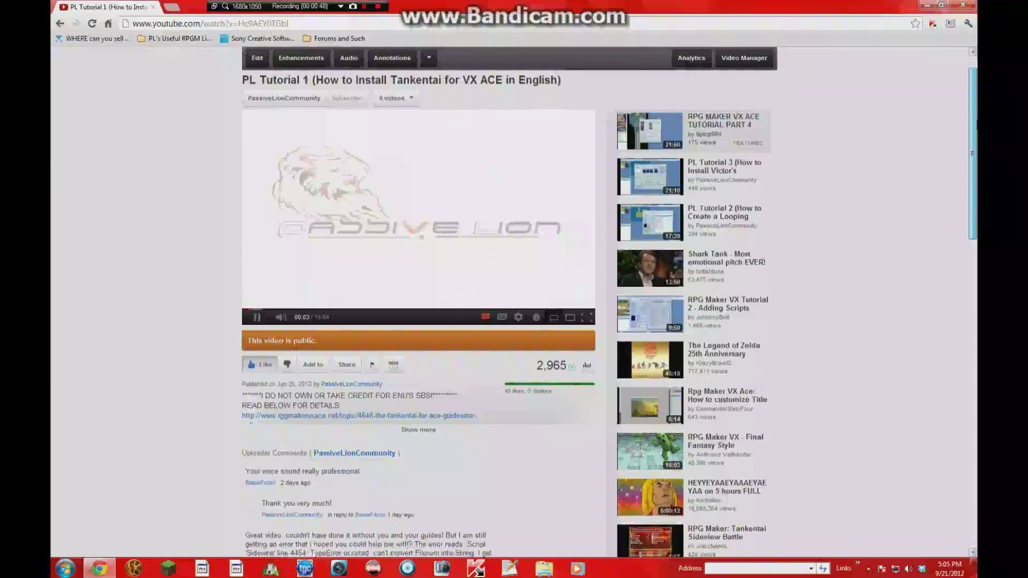
# Switch to the PL Tutorial 1 YouTube page, start a comment reading "That was" in the comments section, and clear it.
pyautogui.moveTo(970, 125); pyautogui.dragTo(970, 294)
pyautogui.scroll(-4, 971, 294)
pyautogui.click(375, 225)
pyautogui.write('That was awe')
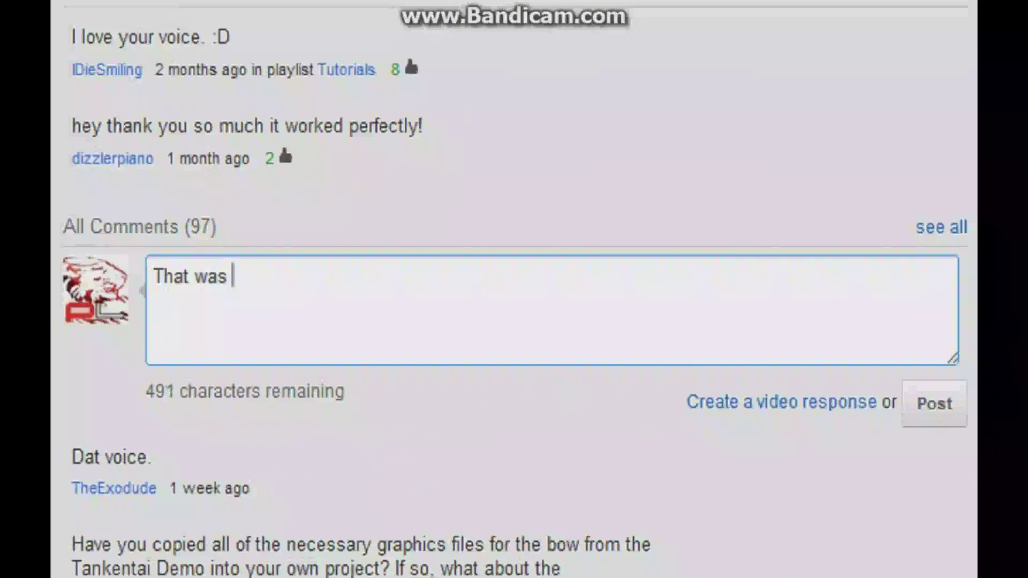
pyautogui.hotkey('ctrl', 'a')
pyautogui.press('BackSpace')
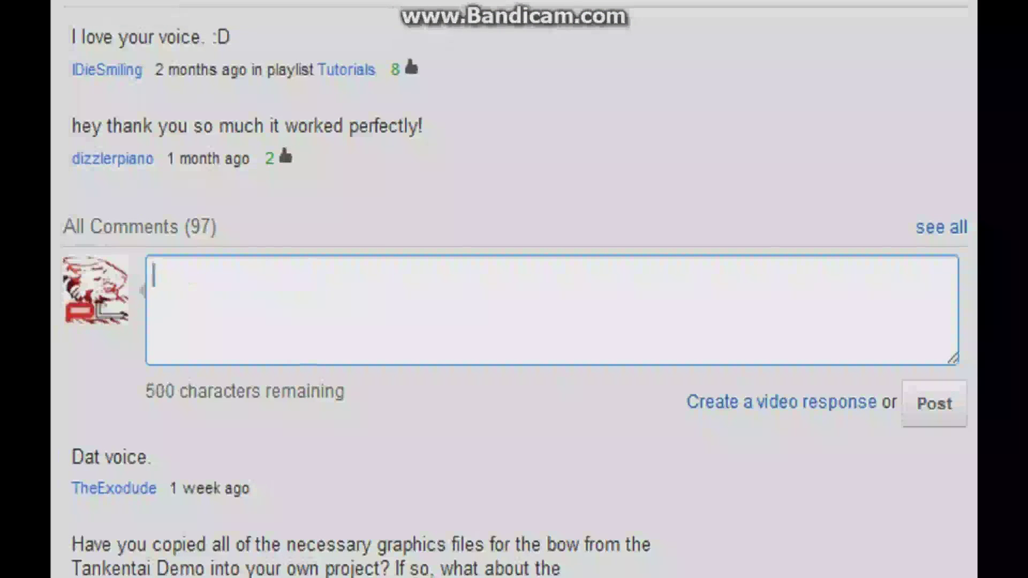
# Draft the comment "Hey, could you do a tutorial on" and replace it with "Eh, I've seen better".
pyautogui.write('Hey, could you do a tutorial on')
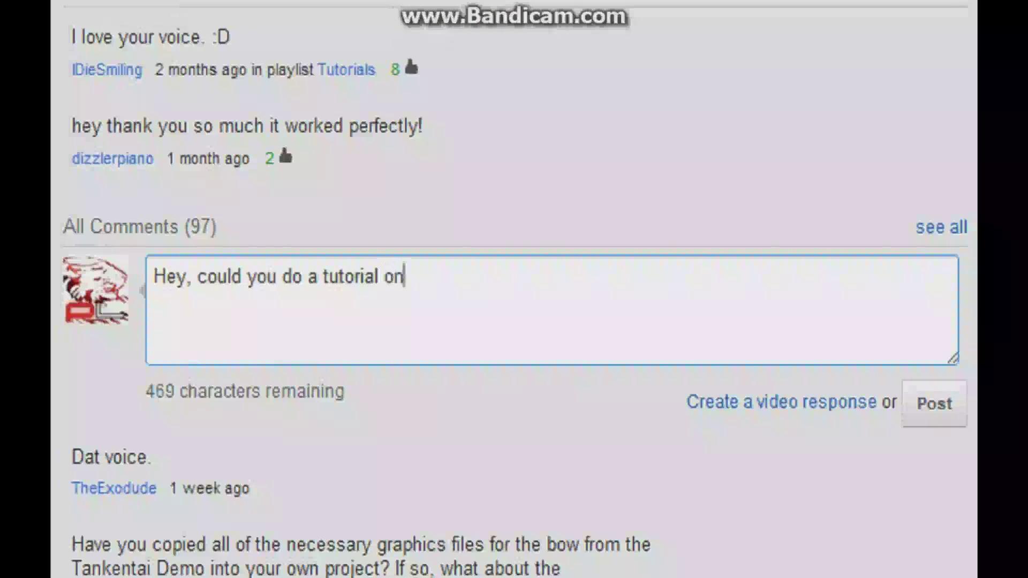
pyautogui.hotkey('ctrl', 'a')
pyautogui.press('BackSpace')
pyautogui.write("Eh, I've seen better")
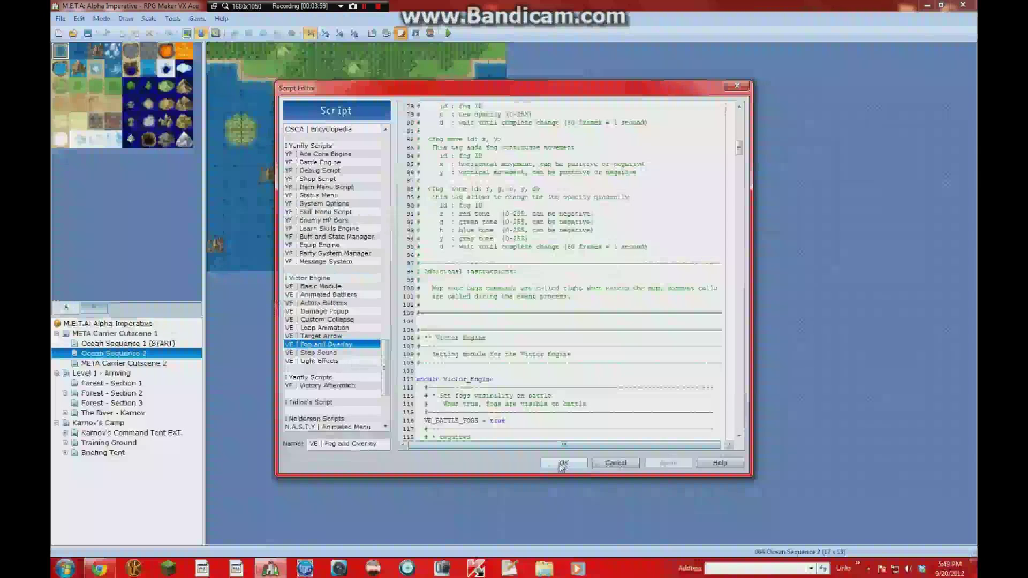
# Return to RPG Maker VX Ace and close the Script Editor without applying changes.
pyautogui.click(616, 465)
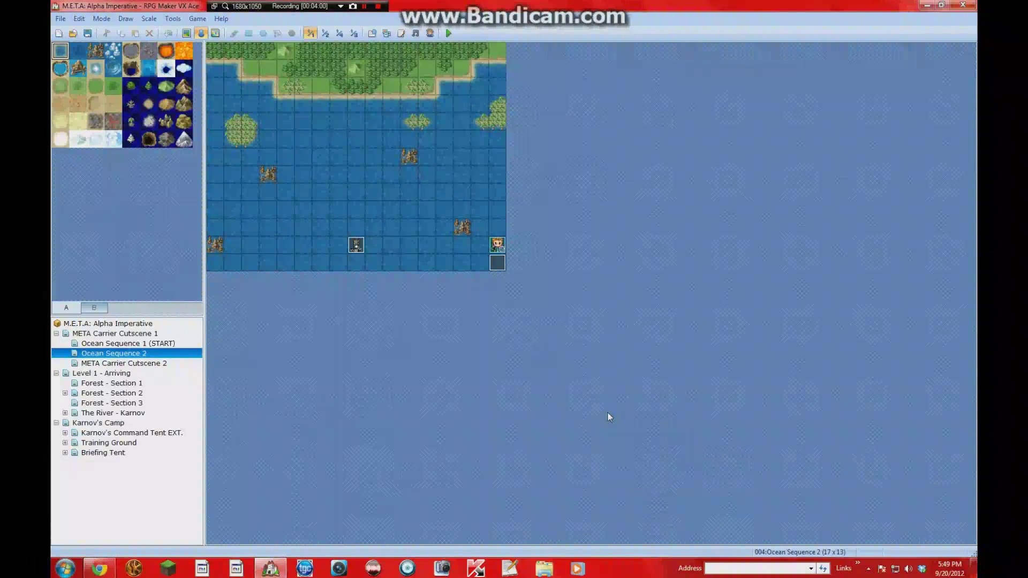